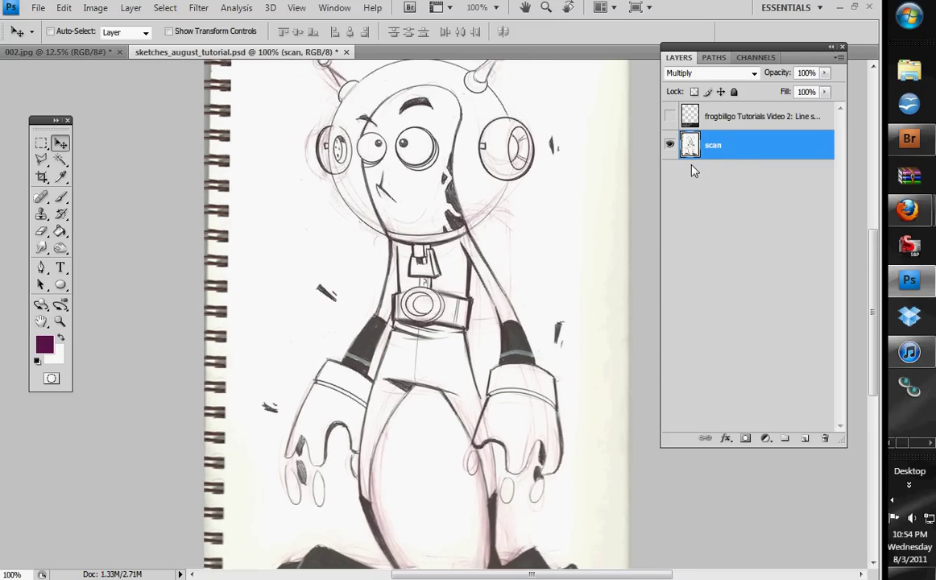
# Check the scan layer's visibility and Multiply blending, then add Layer 1 beneath it.
pyautogui.click(669, 147)
pyautogui.click(670, 146)
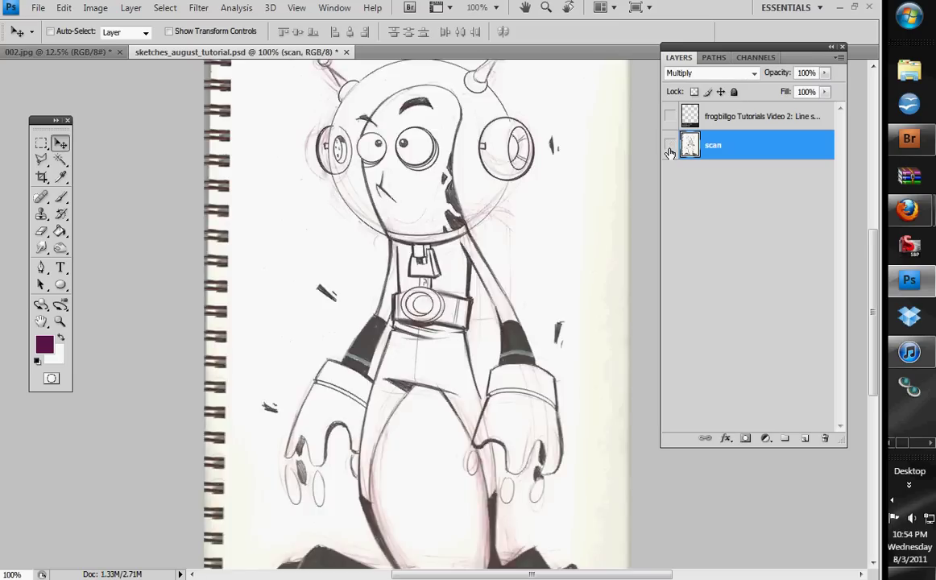
pyautogui.click(669, 147)
pyautogui.click(669, 146)
pyautogui.moveTo(608, 136); pyautogui.dragTo(618, 114)
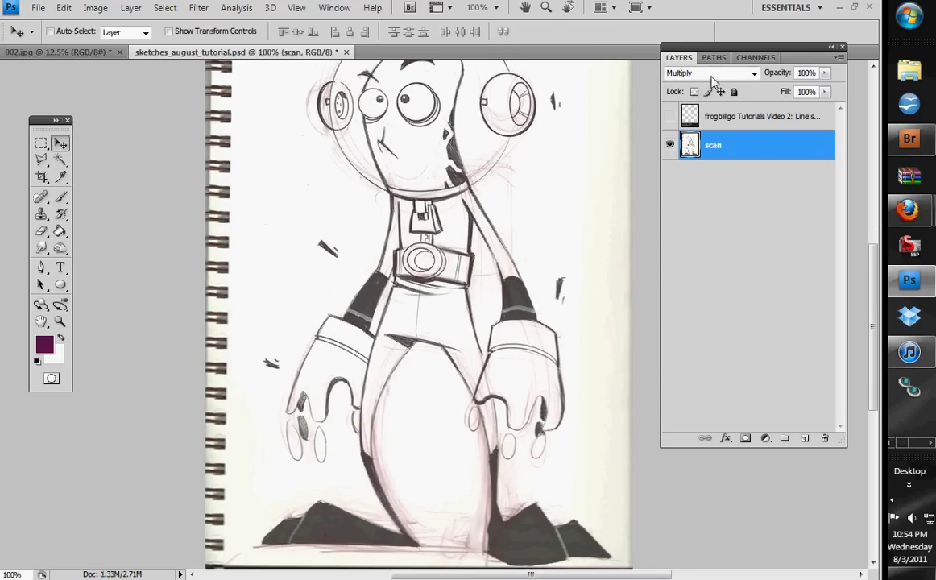
pyautogui.click(710, 74)
pyautogui.click(710, 74)
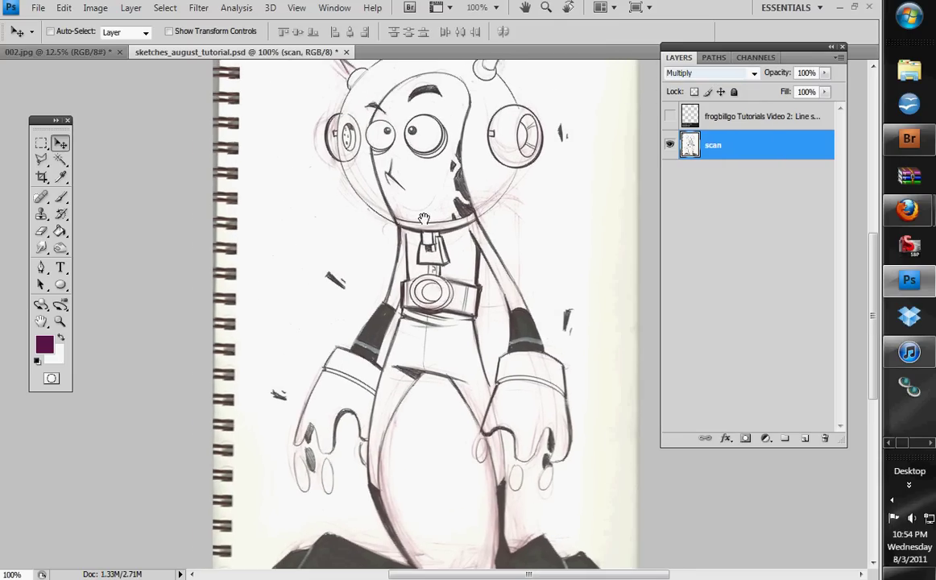
pyautogui.click(805, 439)
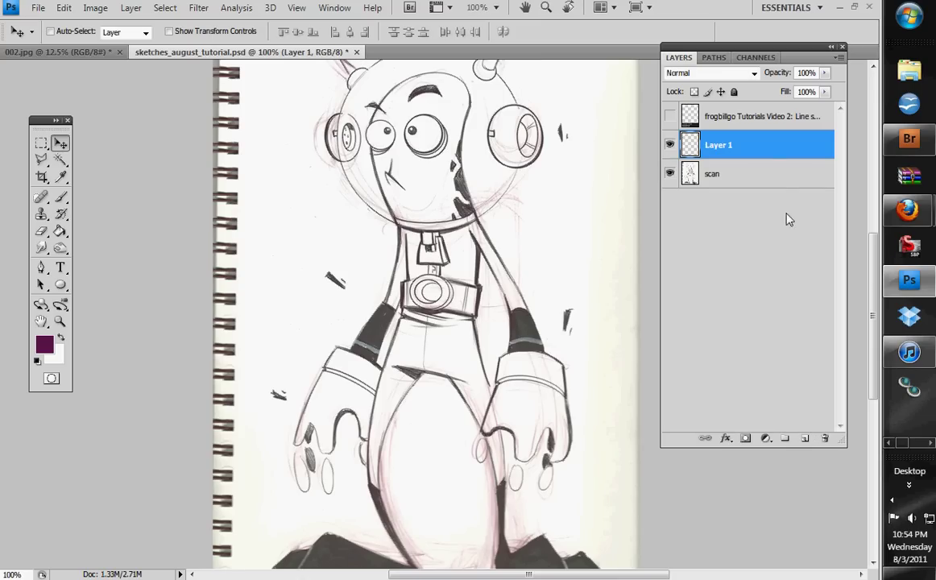
pyautogui.moveTo(769, 151); pyautogui.dragTo(761, 203)
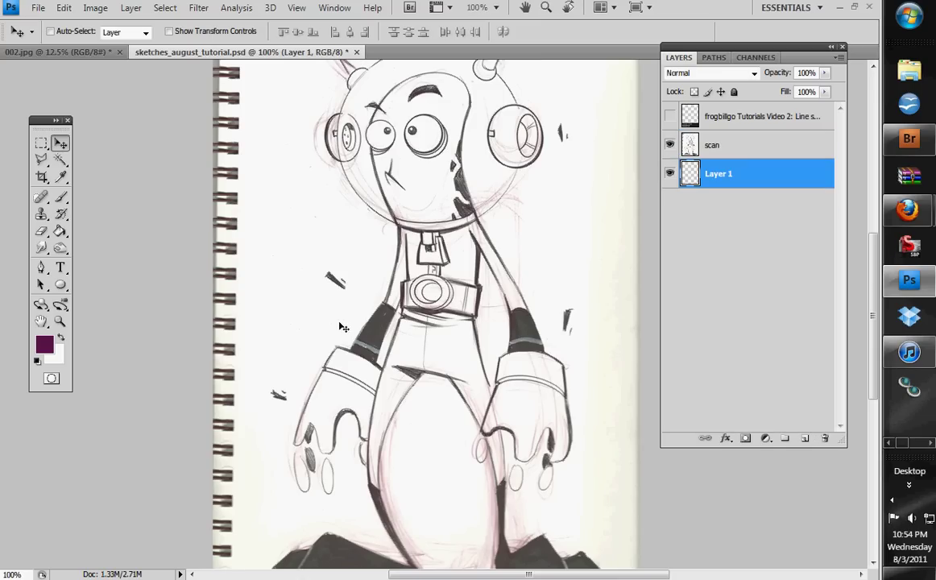
# Pick a brighter purple as the foreground colour.
pyautogui.click(44, 345)
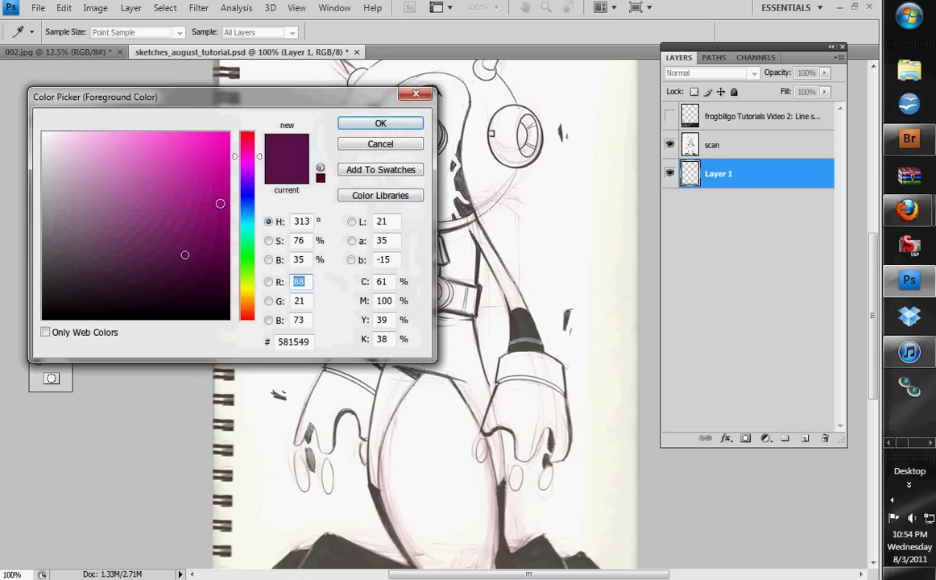
pyautogui.moveTo(185, 253); pyautogui.dragTo(184, 228)
pyautogui.click(380, 123)
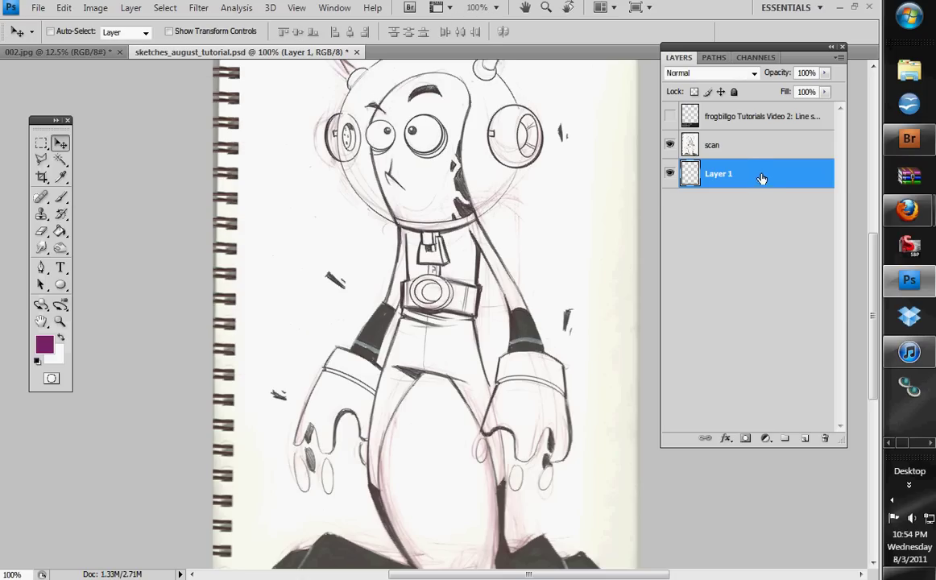
# Brush a broad purple patch over the helmet and face on Layer 1, zooming to 300%.
pyautogui.press('b')
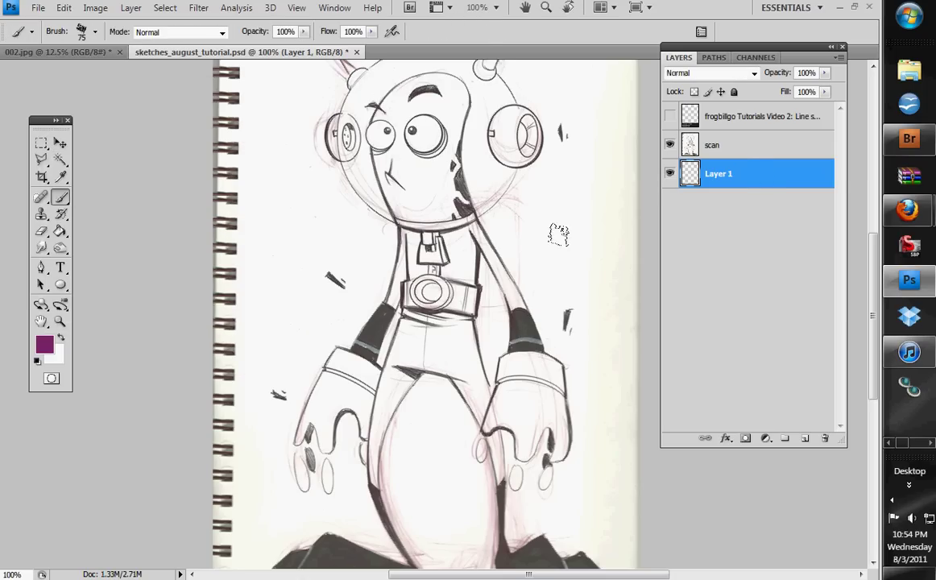
pyautogui.moveTo(559, 234); pyautogui.dragTo(581, 251)
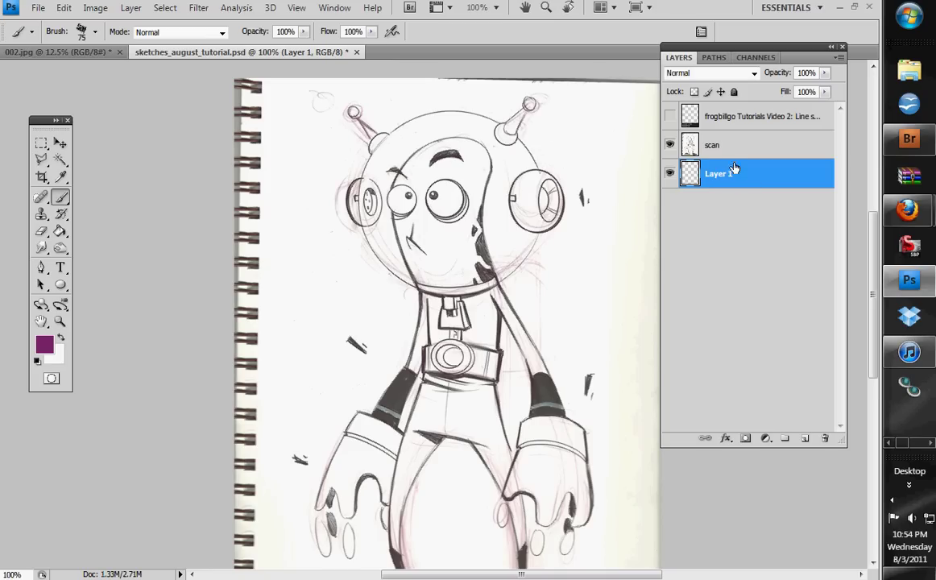
pyautogui.moveTo(375, 171)
pyautogui.mouseDown()
pyautogui.moveTo(481, 214)
pyautogui.moveTo(451, 169)
pyautogui.moveTo(489, 189)
pyautogui.moveTo(454, 137)
pyautogui.moveTo(481, 207)
pyautogui.moveTo(370, 178)
pyautogui.moveTo(408, 249)
pyautogui.mouseUp()
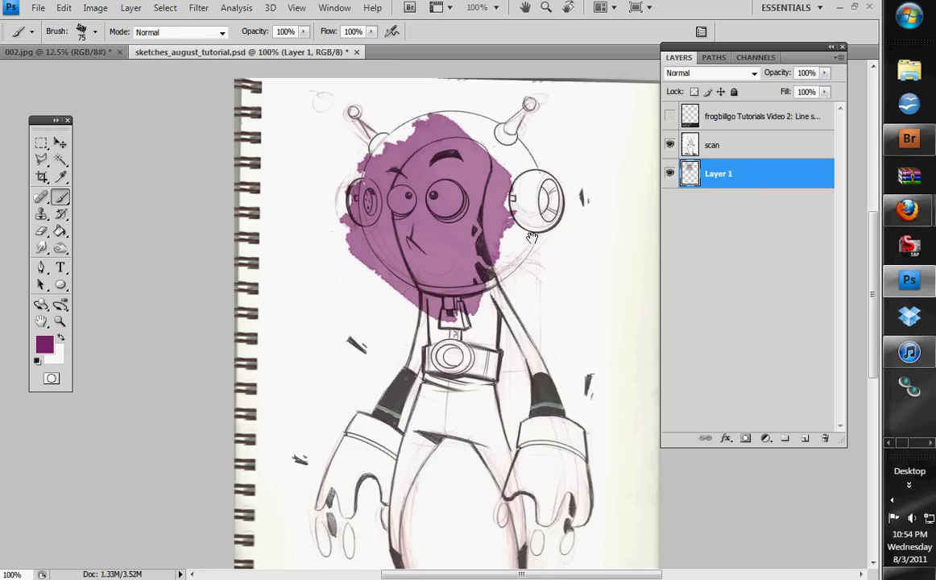
pyautogui.hotkey('ctrl', '+')
pyautogui.hotkey('ctrl', '+')
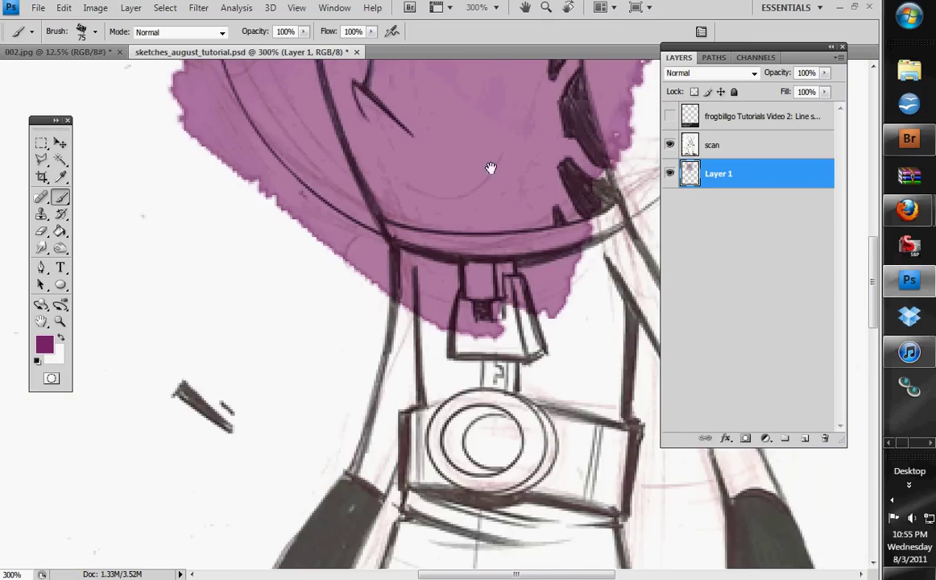
pyautogui.moveTo(490, 168); pyautogui.dragTo(490, 329)
pyautogui.click(749, 145)
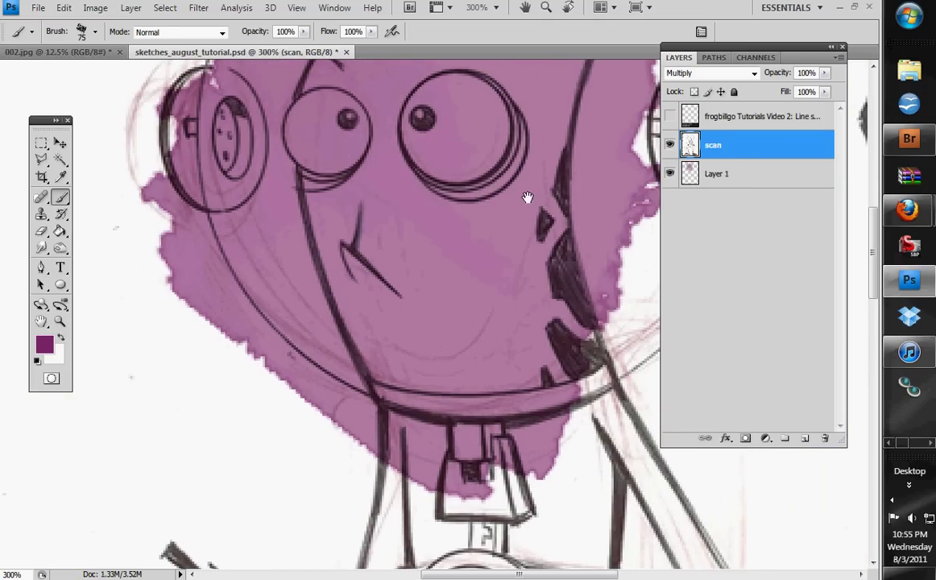
# Colorize the scan layer with Hue/Saturation at saturation 84 for magenta lines.
pyautogui.click(95, 8)
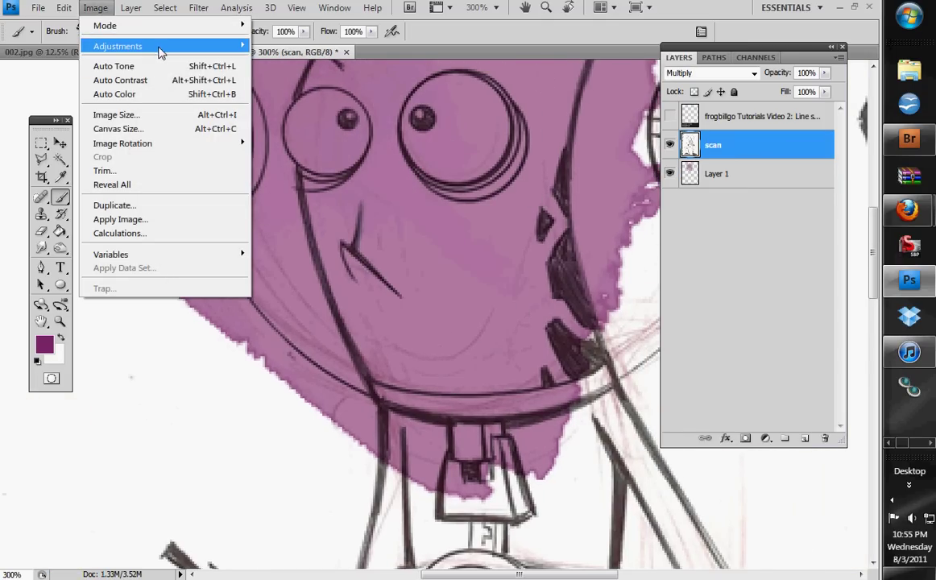
pyautogui.moveTo(160, 50)
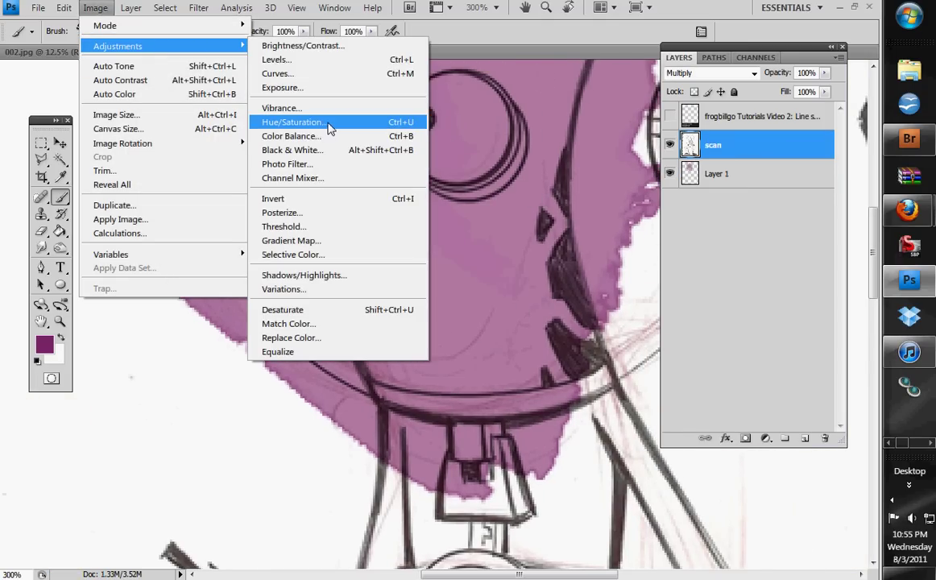
pyautogui.click(329, 128)
pyautogui.click(292, 316)
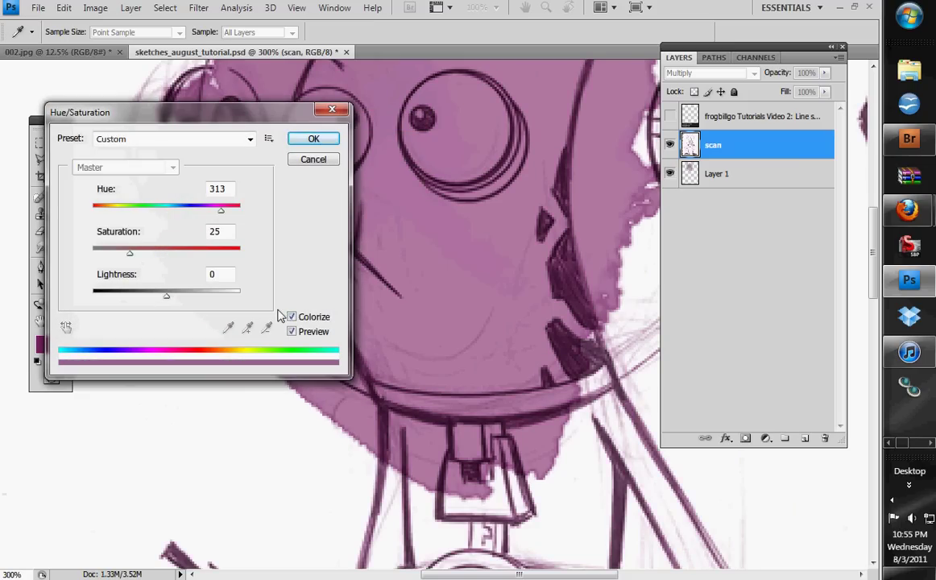
pyautogui.moveTo(253, 113); pyautogui.dragTo(555, 256)
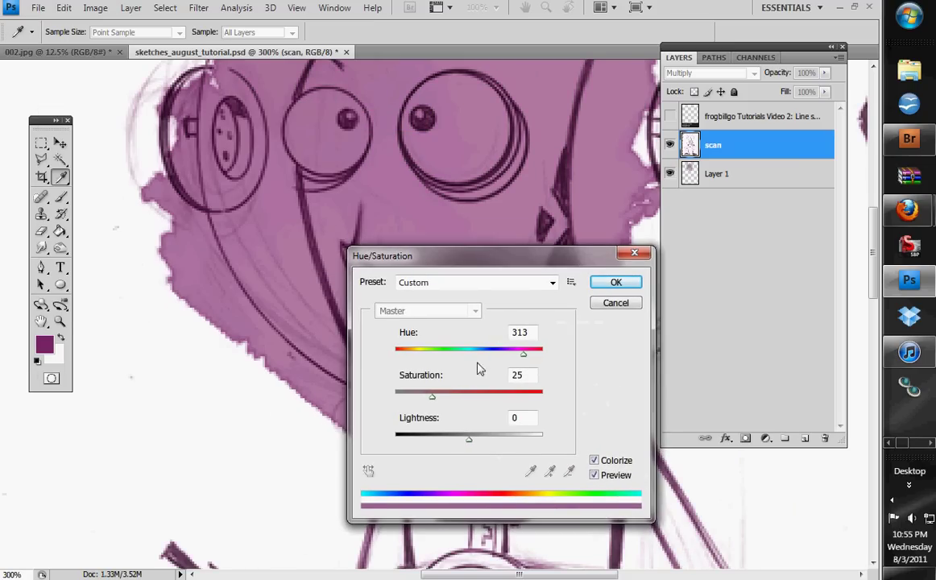
pyautogui.moveTo(432, 396); pyautogui.dragTo(518, 395)
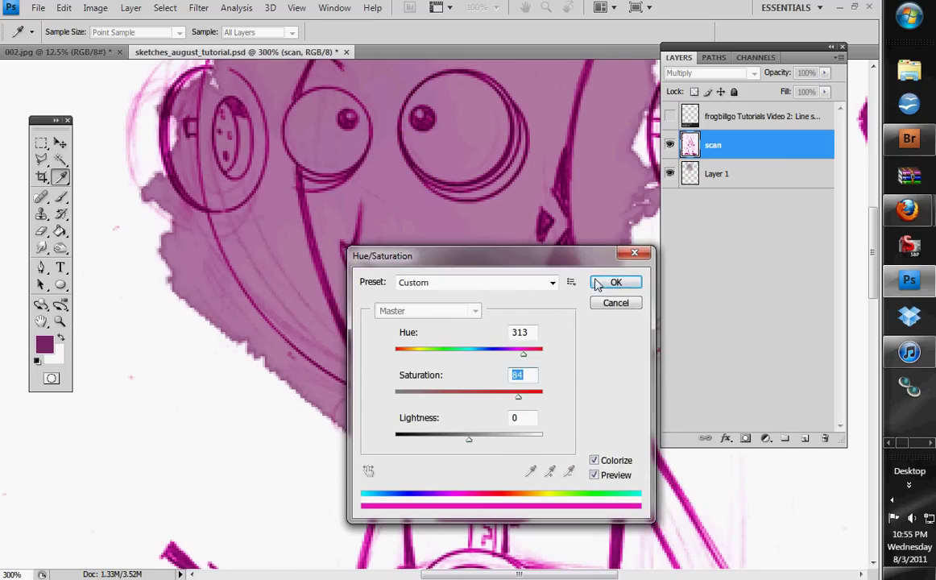
pyautogui.click(597, 286)
# Compare the tinted sketch against the fill by toggling the scan layer, then select Layer 1.
pyautogui.press('b')
pyautogui.moveTo(597, 285)
pyautogui.mouseDown()
pyautogui.moveTo(502, 198)
pyautogui.moveTo(482, 369)
pyautogui.mouseUp()
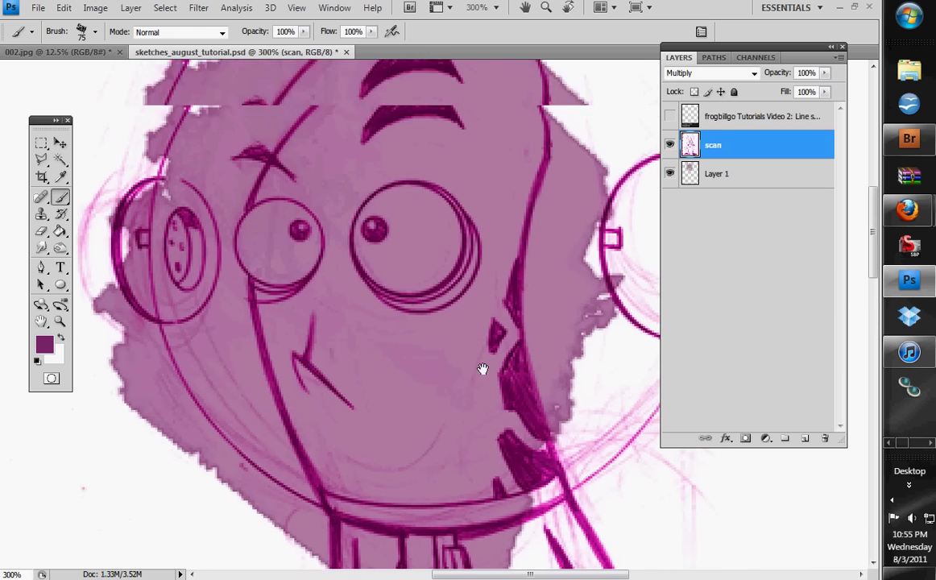
pyautogui.click(669, 145)
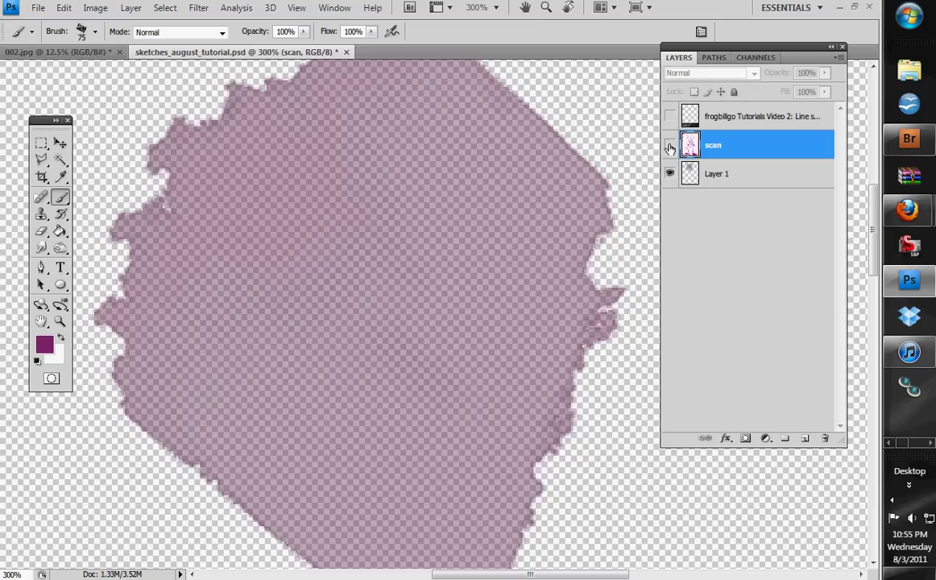
pyautogui.click(669, 145)
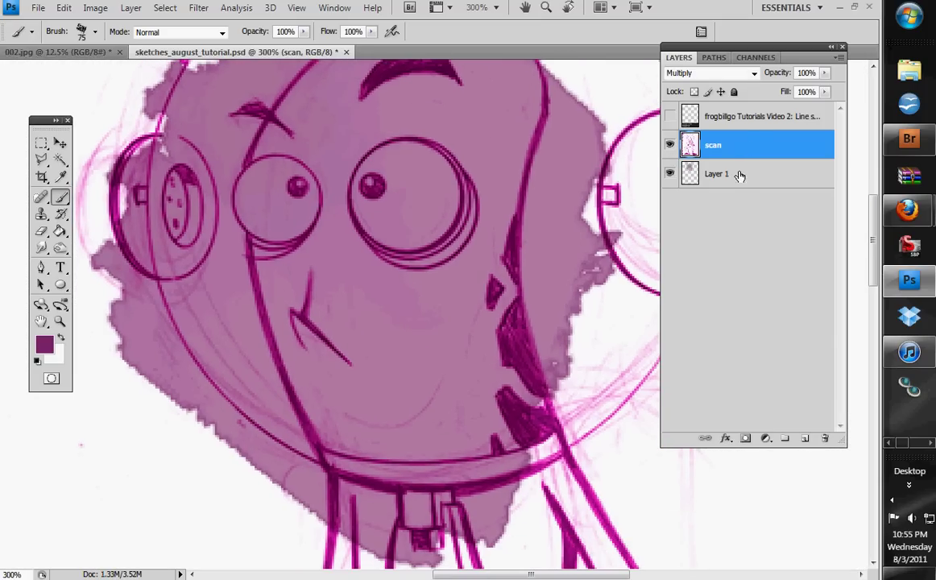
pyautogui.click(740, 174)
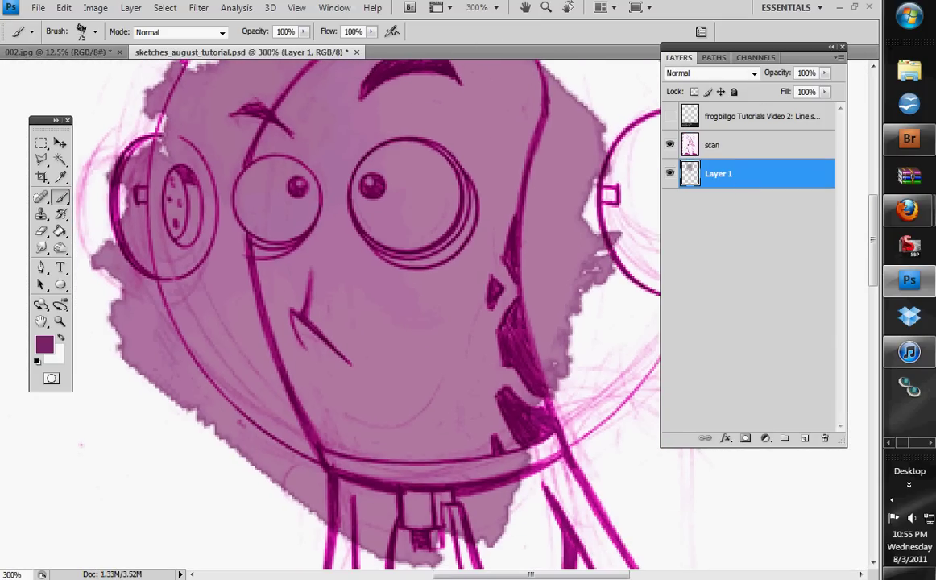
# Try Hue and Lightness changes on Layer 1's purple fill in Hue/Saturation, then cancel them.
pyautogui.click(95, 7)
pyautogui.moveTo(121, 46)
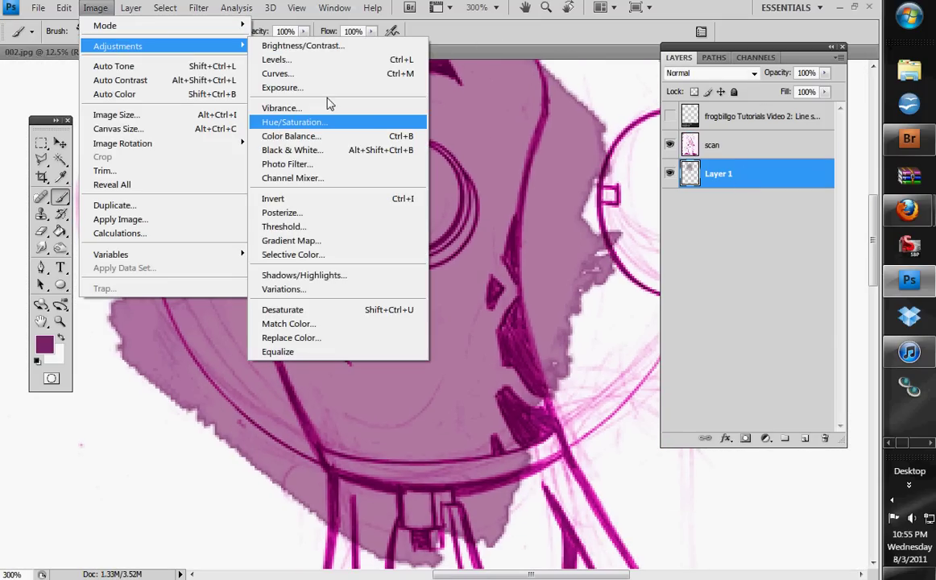
pyautogui.click(372, 123)
pyautogui.moveTo(469, 354); pyautogui.dragTo(515, 352)
pyautogui.moveTo(469, 439); pyautogui.dragTo(495, 435)
pyautogui.click(641, 309)
# Hide the purple fill and undo back through the magenta tint and Layer 1's creation.
pyautogui.press('b')
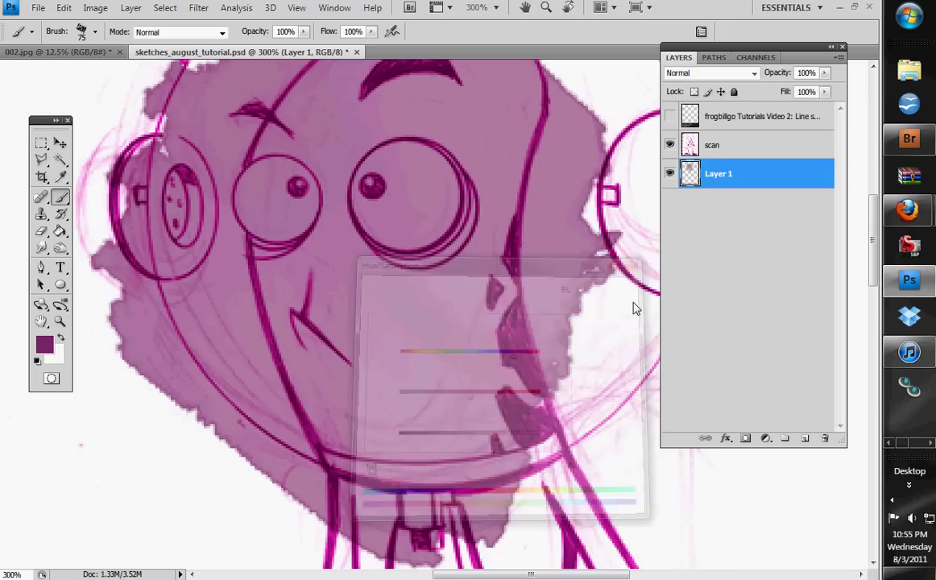
pyautogui.click(670, 173)
pyautogui.click(717, 179)
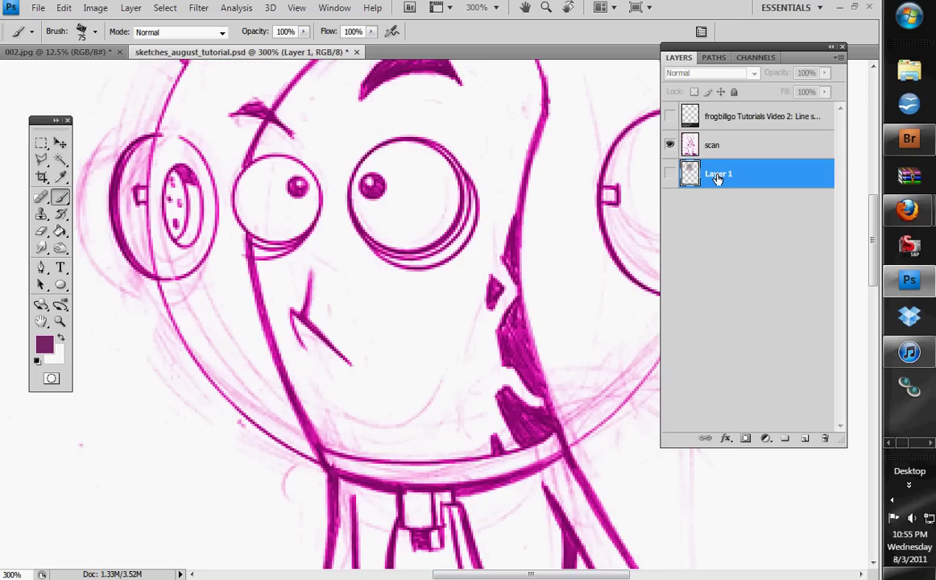
pyautogui.press('v')
pyautogui.press('Delete')
pyautogui.hotkey('ctrl', 'z')
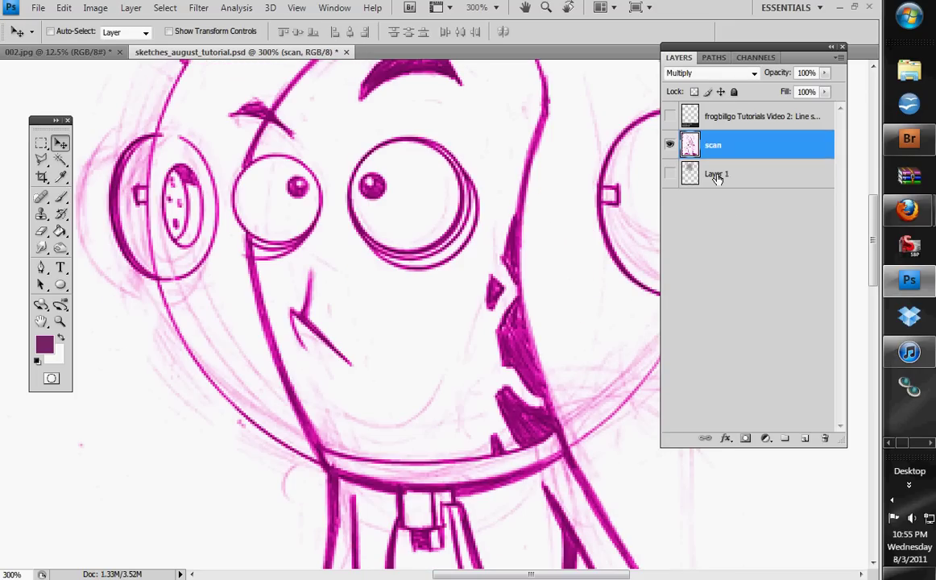
pyautogui.hotkey('ctrl', 'alt', 'z')
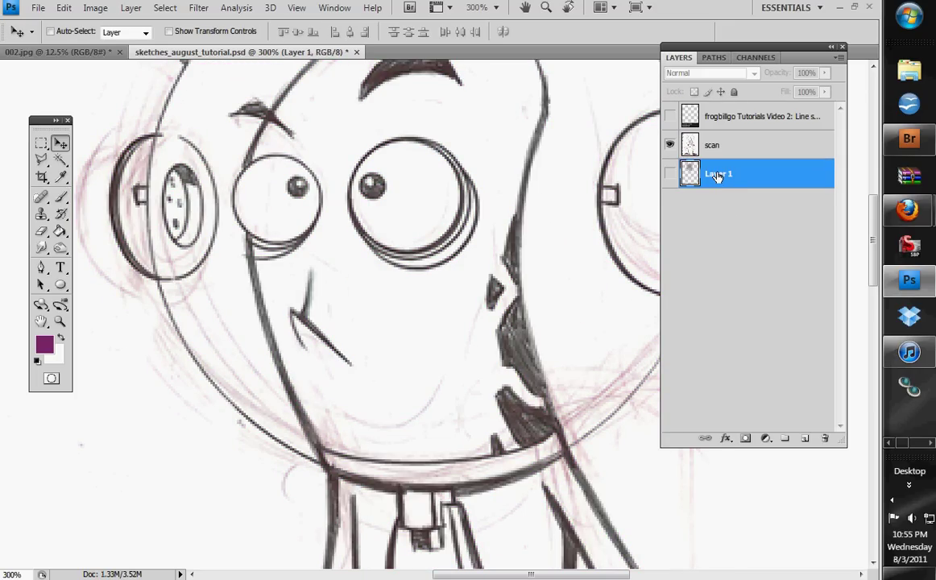
pyautogui.press('Delete')
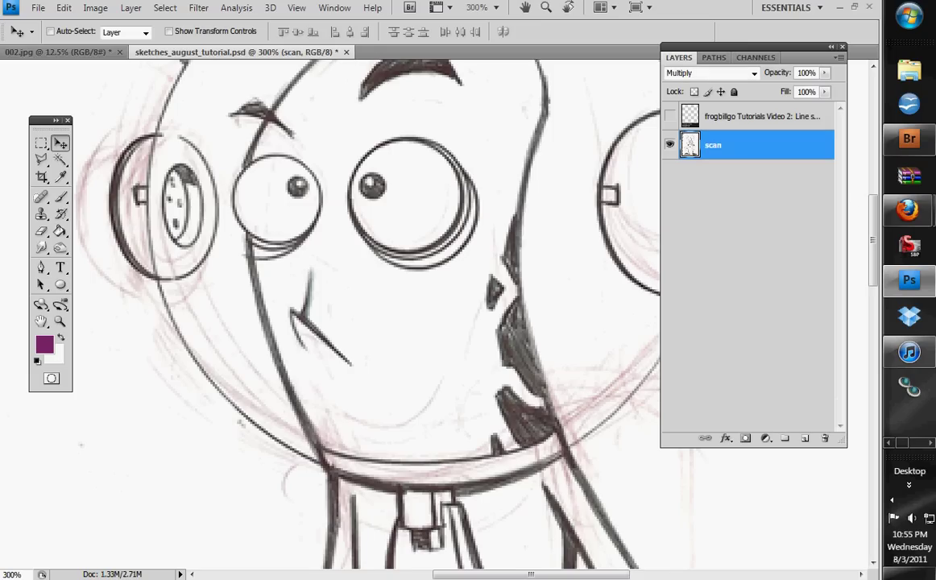
pyautogui.click(746, 198)
pyautogui.click(754, 158)
# Add a new Layer 2, move it below the scan layer, and zoom to 200%.
pyautogui.hotkey('ctrl', 'shift', 'alt', 'n')
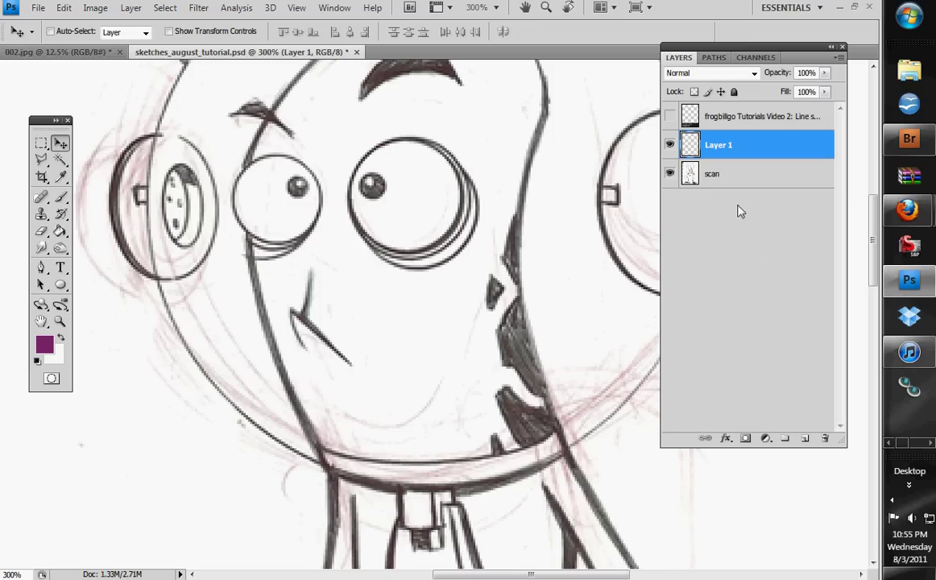
pyautogui.click(741, 172)
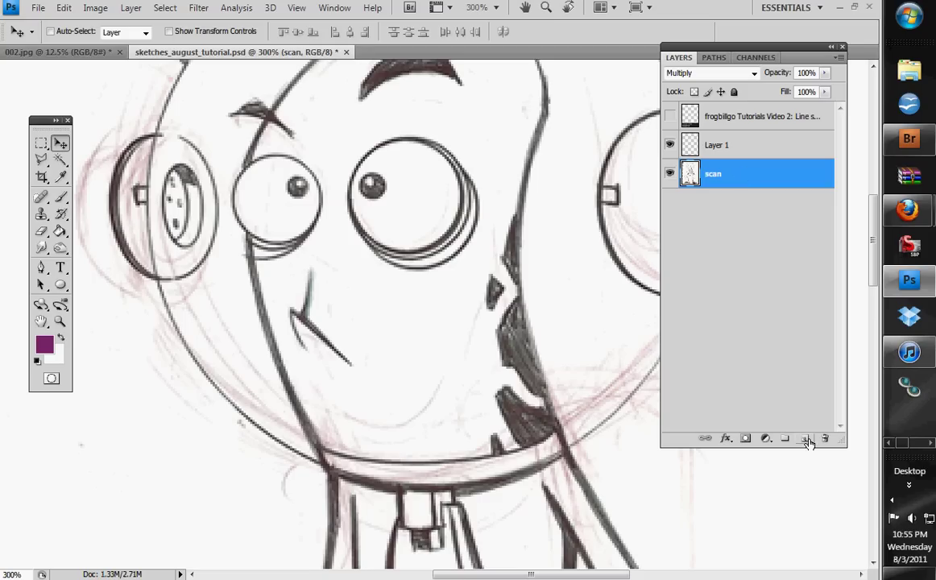
pyautogui.click(805, 439)
pyautogui.moveTo(752, 174); pyautogui.dragTo(754, 225)
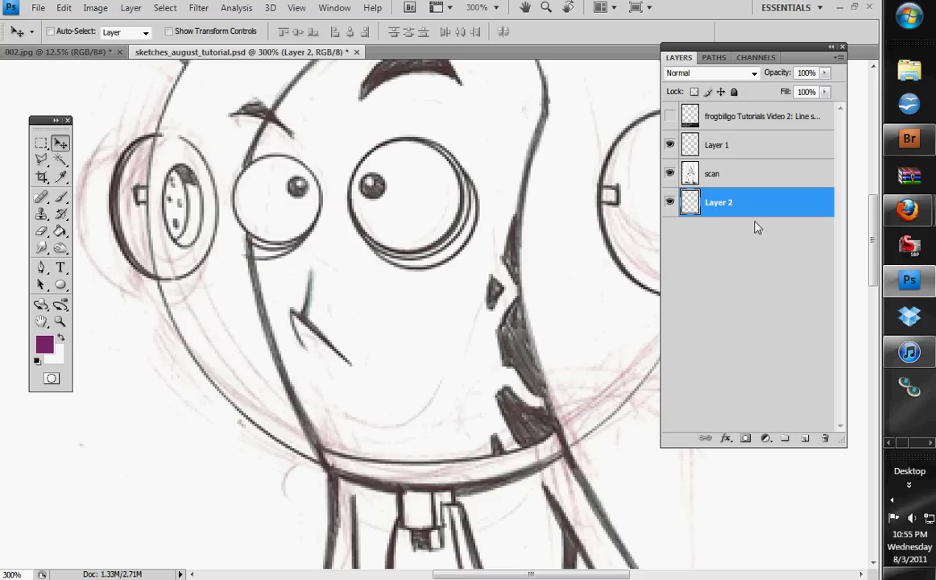
pyautogui.click(729, 148)
pyautogui.click(729, 172)
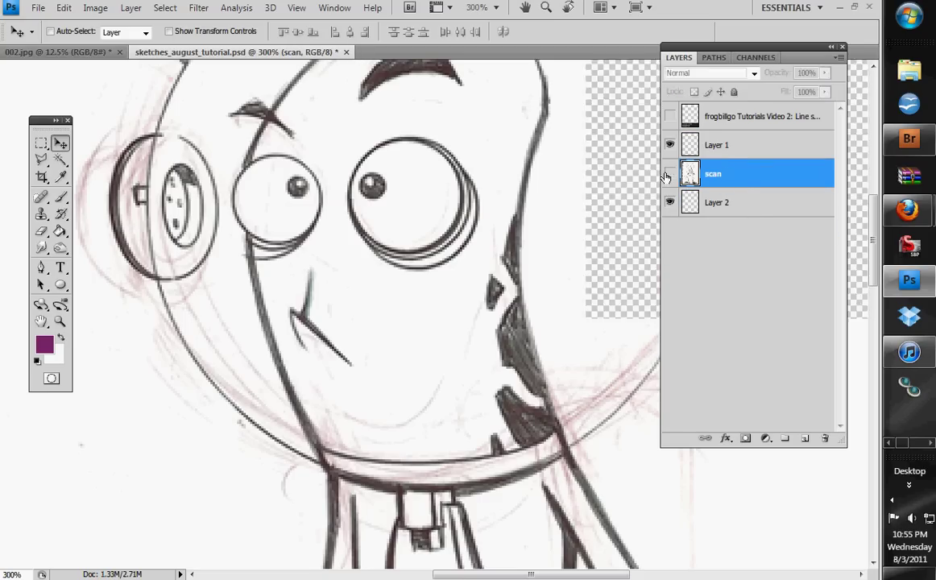
pyautogui.scroll(-1, 519, 249)
pyautogui.hotkey('ctrl', '-')
pyautogui.hotkey('ctrl', '-')
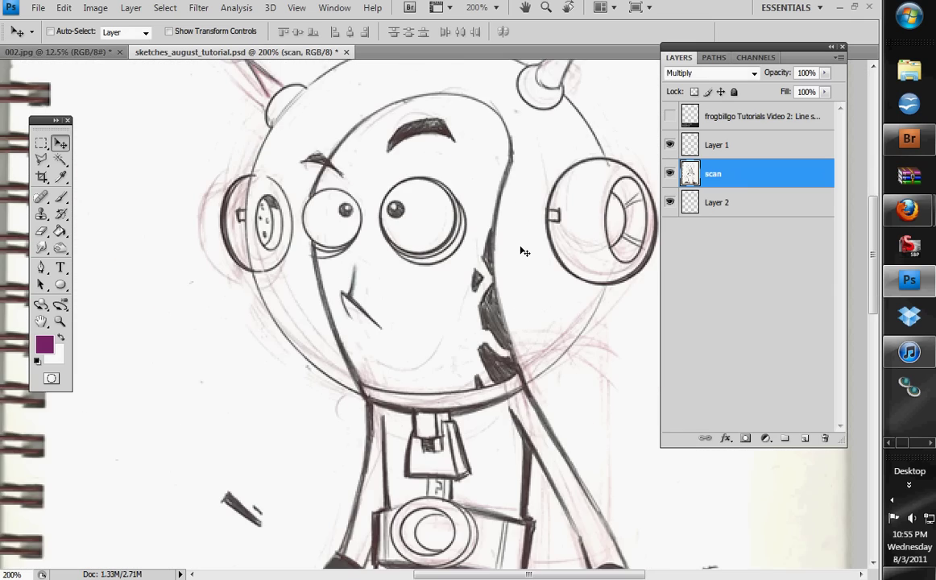
pyautogui.hotkey('ctrl', '+')
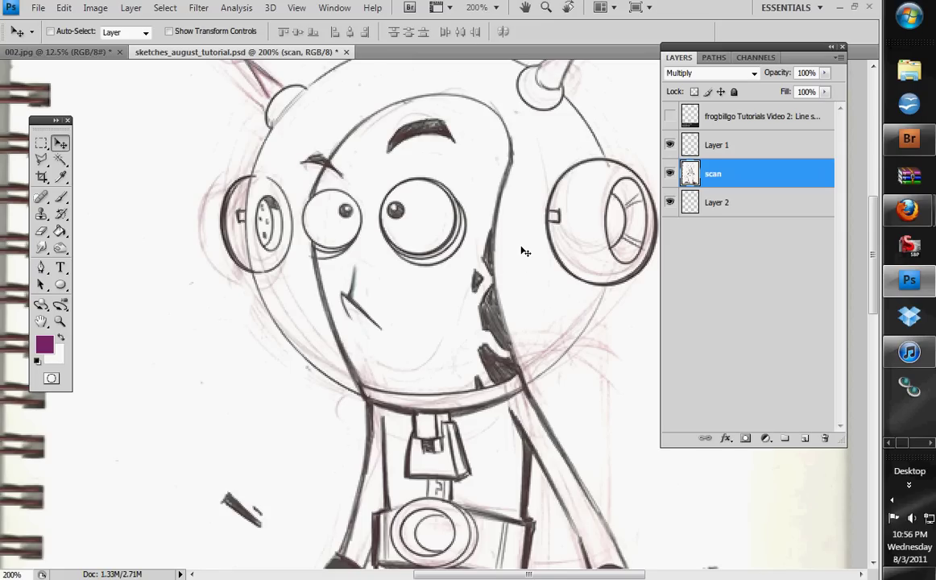
pyautogui.hotkey('alt', '[')
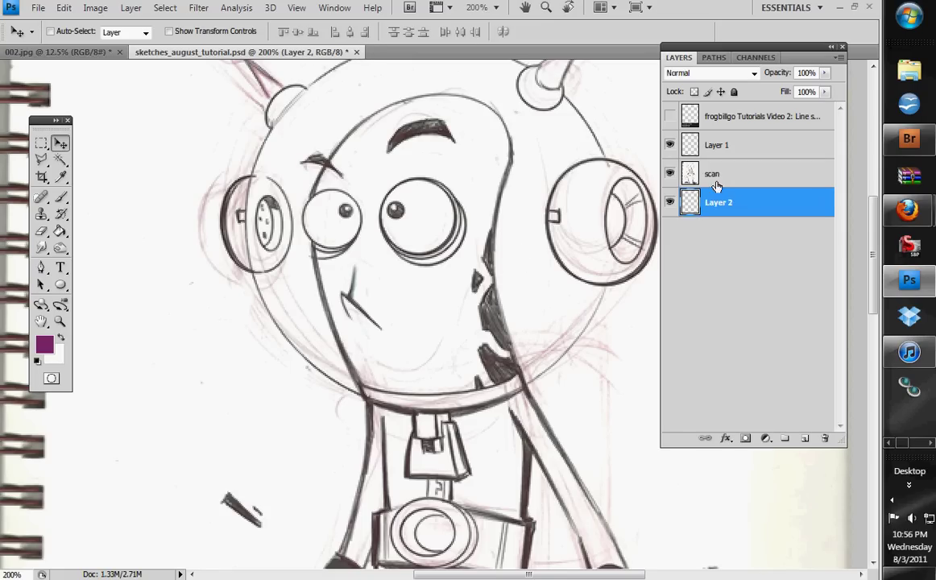
pyautogui.hotkey('alt', ']')
pyautogui.click(669, 174)
pyautogui.click(670, 176)
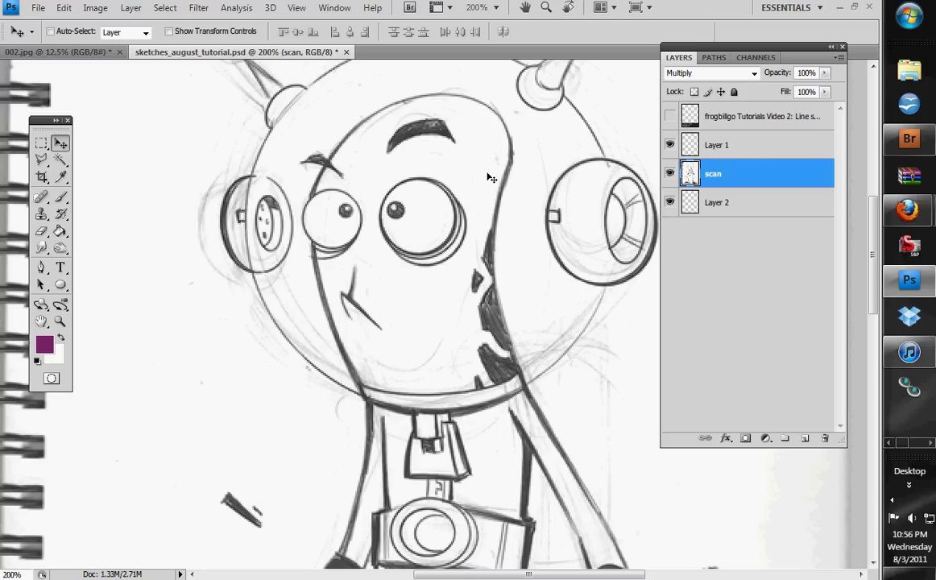
pyautogui.click(671, 175)
pyautogui.click(671, 175)
pyautogui.click(671, 175)
pyautogui.click(671, 175)
pyautogui.moveTo(398, 262); pyautogui.dragTo(390, 284)
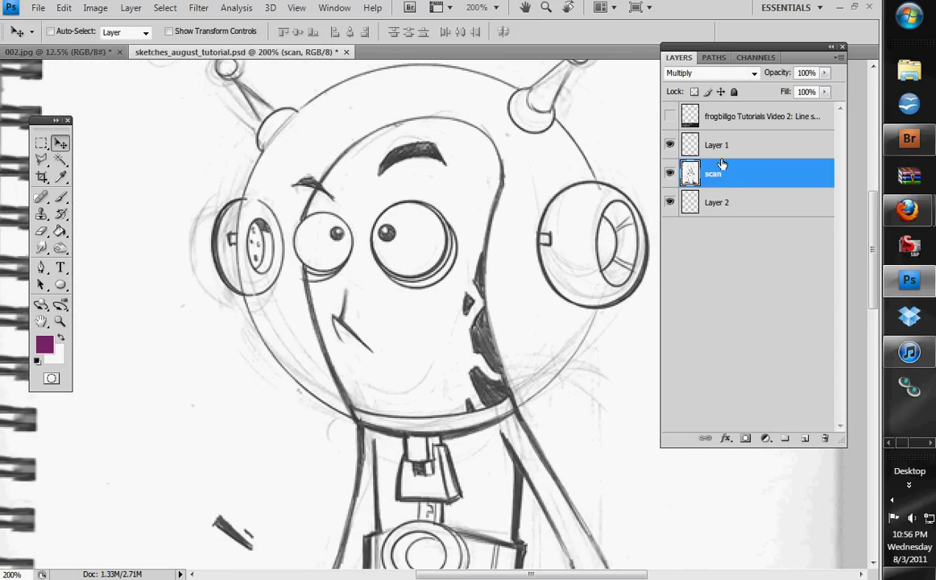
# Load the Blue channel as a selection of the pencil lines, then toggle the scan to check it.
pyautogui.click(757, 58)
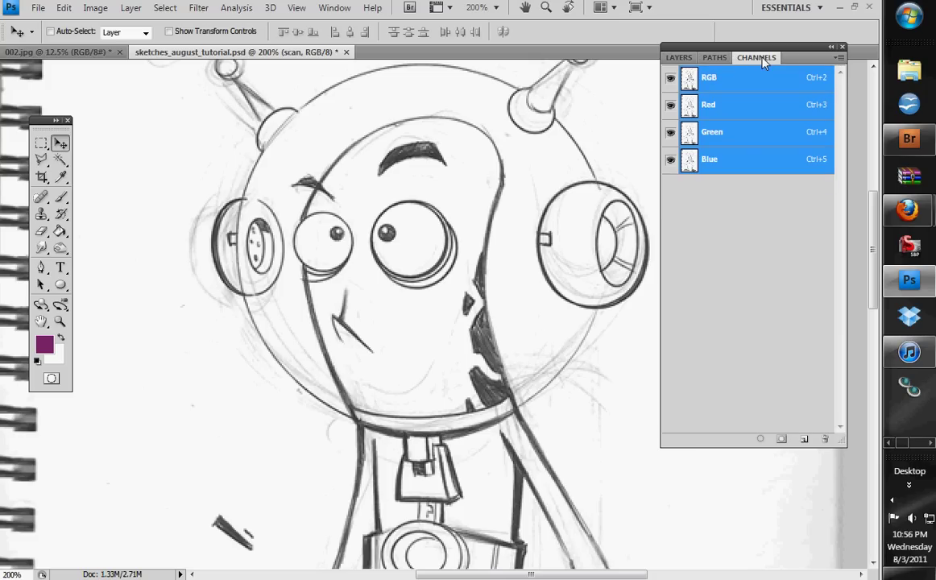
pyautogui.keyDown('ctrl'); pyautogui.click(691, 165); pyautogui.keyUp('ctrl')
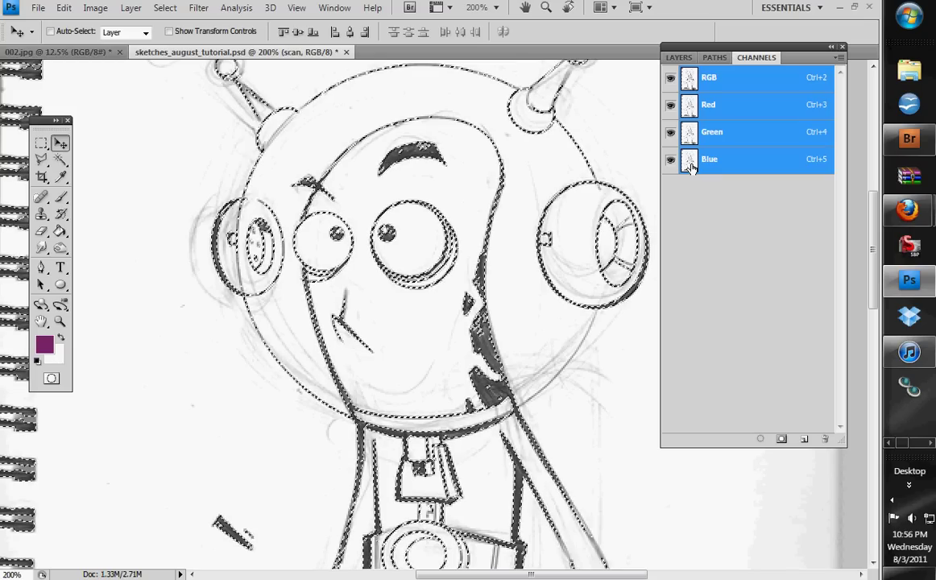
pyautogui.click(680, 58)
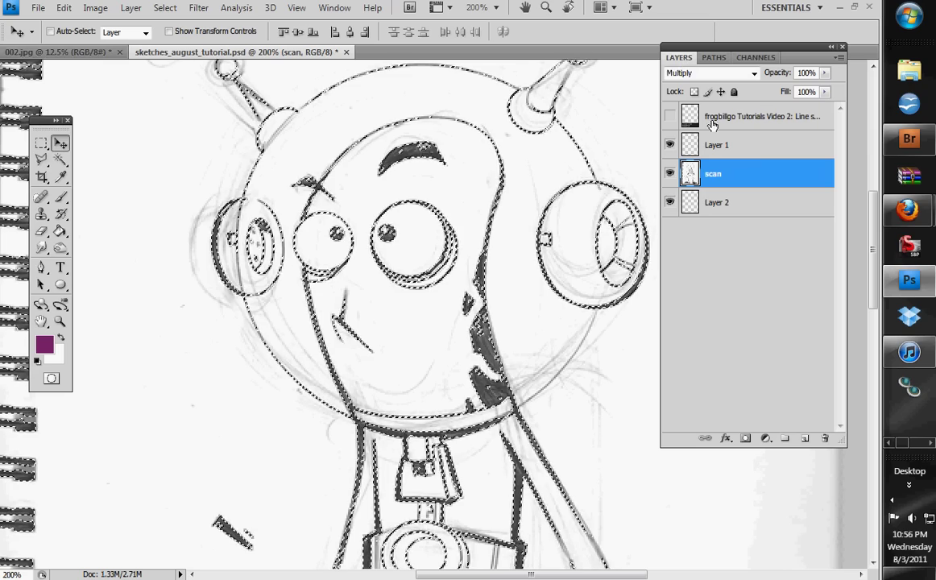
pyautogui.click(670, 175)
pyautogui.click(670, 175)
pyautogui.click(670, 174)
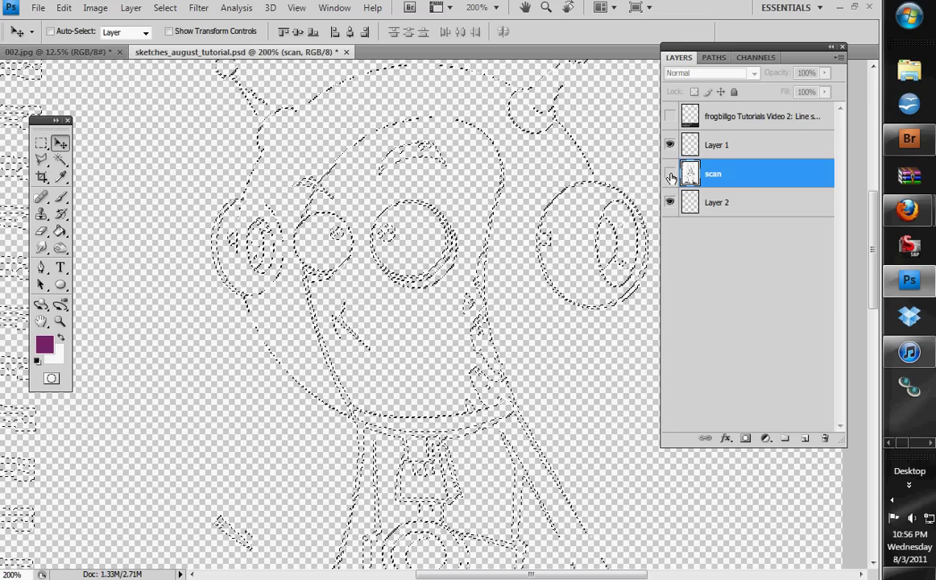
pyautogui.click(670, 175)
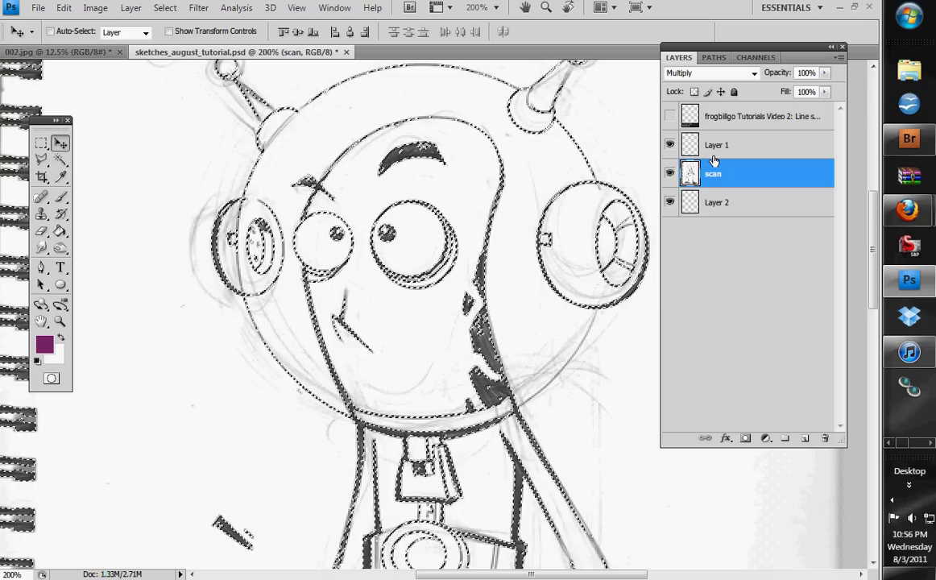
# Select Layer 1, set the foreground to black, and fill the line-work selection with Alt+Backspace.
pyautogui.click(703, 148)
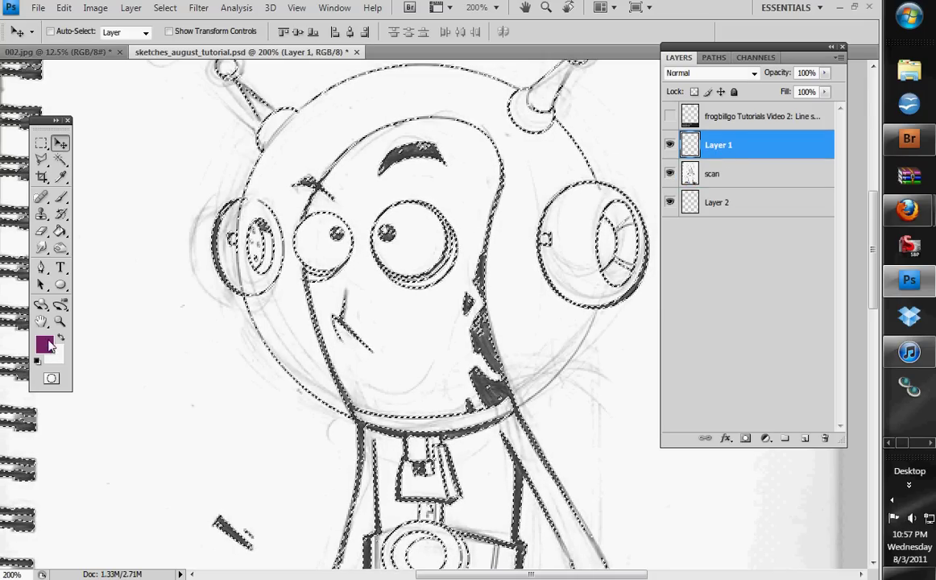
pyautogui.click(45, 347)
pyautogui.moveTo(153, 270); pyautogui.dragTo(169, 387)
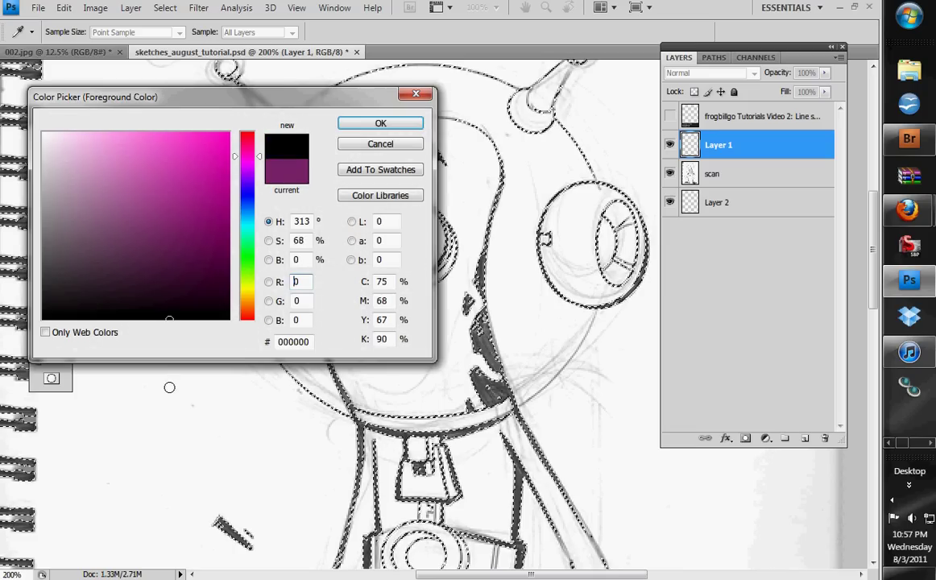
pyautogui.click(380, 123)
pyautogui.press('v')
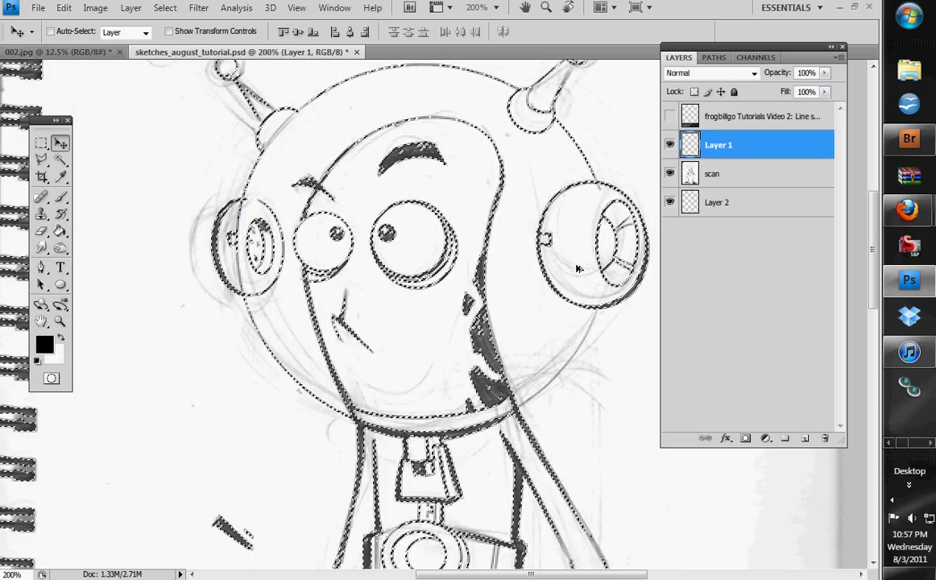
pyautogui.hotkey('alt', 'BackSpace')
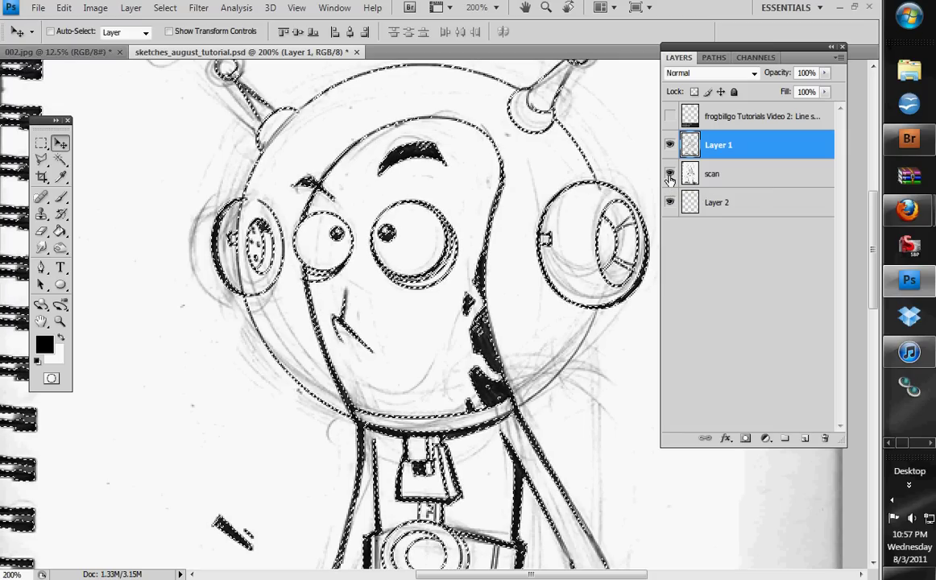
# Deselect, hide the scan layer, zoom out to 100%, and select Layer 2.
pyautogui.hotkey('ctrl', 'd')
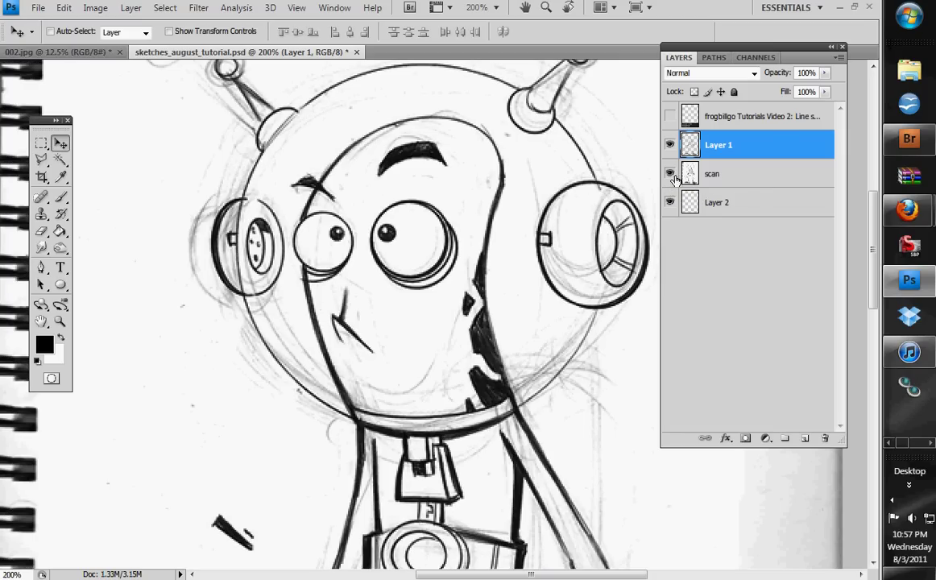
pyautogui.click(669, 174)
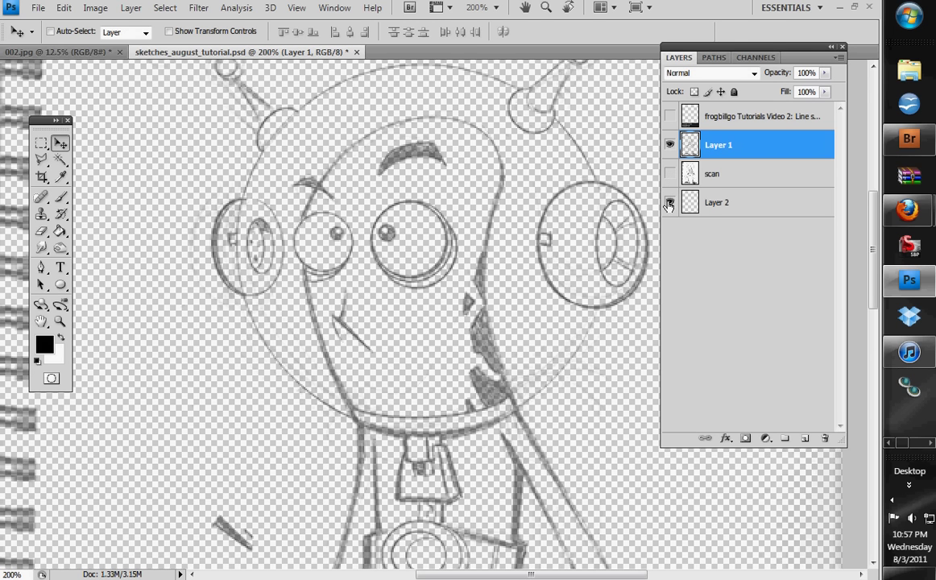
pyautogui.hotkey('ctrl', '-')
pyautogui.hotkey('ctrl', '-')
pyautogui.hotkey('ctrl', '+')
pyautogui.hotkey('ctrl', '+')
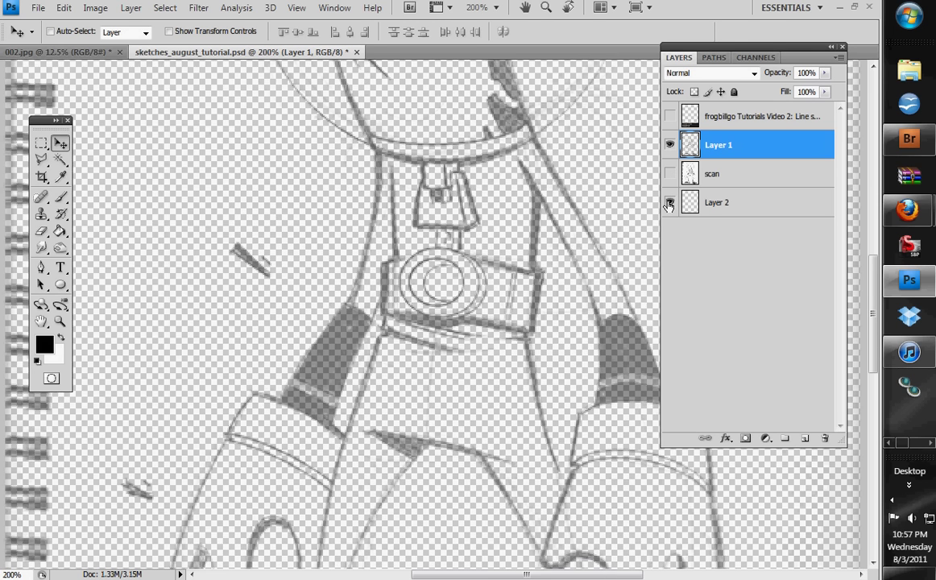
pyautogui.hotkey('ctrl', '-')
pyautogui.click(729, 203)
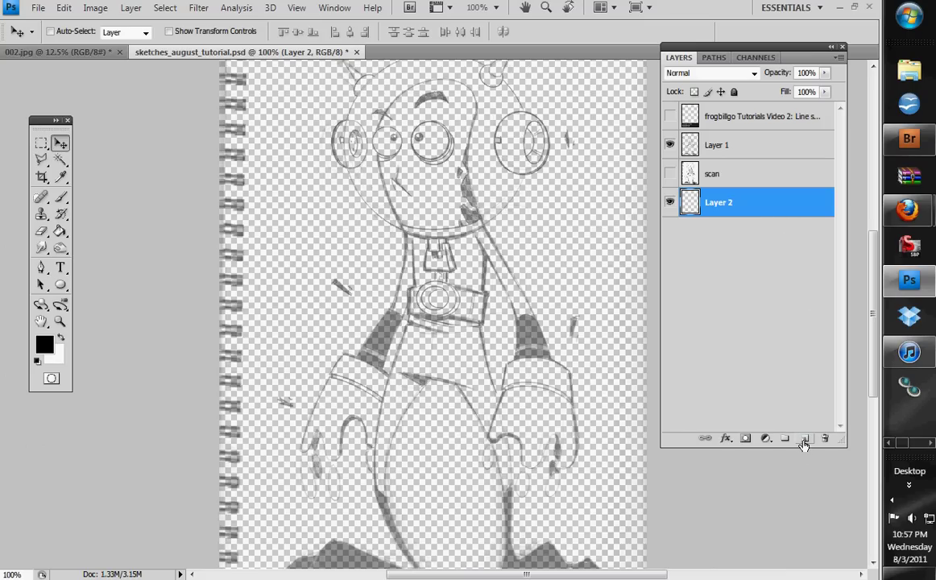
# Fill Layer 2 with white using the Paint Bucket, toggling layers to check the result.
pyautogui.click(37, 352)
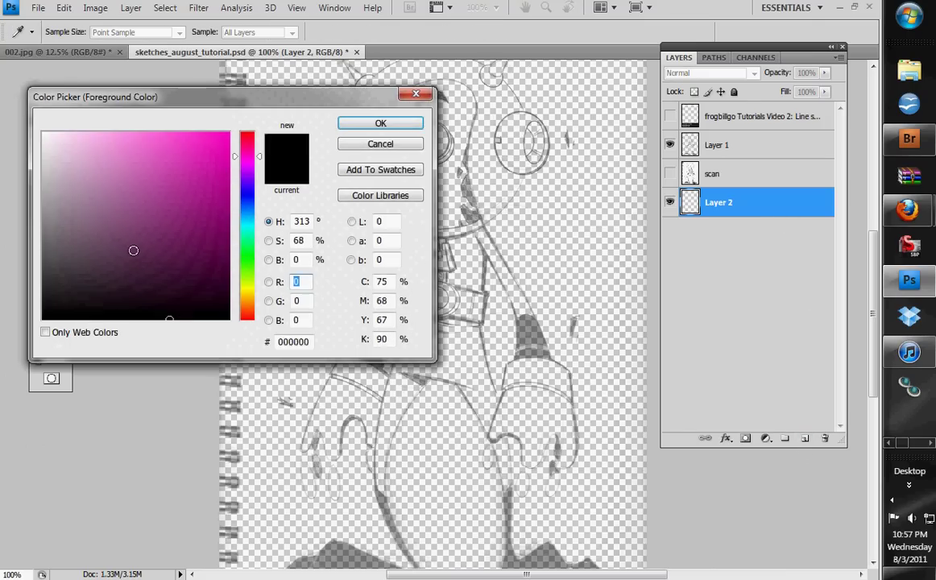
pyautogui.moveTo(56, 149); pyautogui.dragTo(66, 32)
pyautogui.click(341, 125)
pyautogui.press('g')
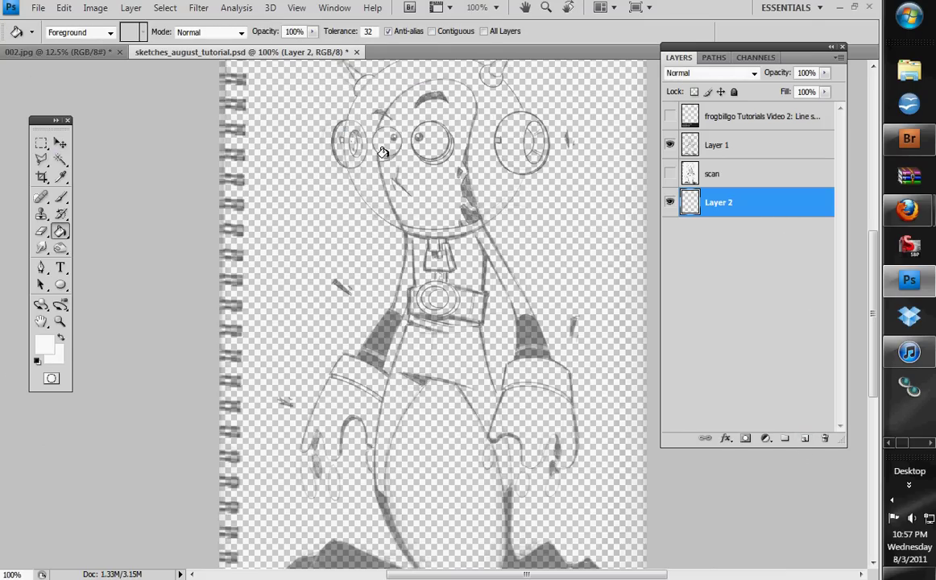
pyautogui.click(562, 202)
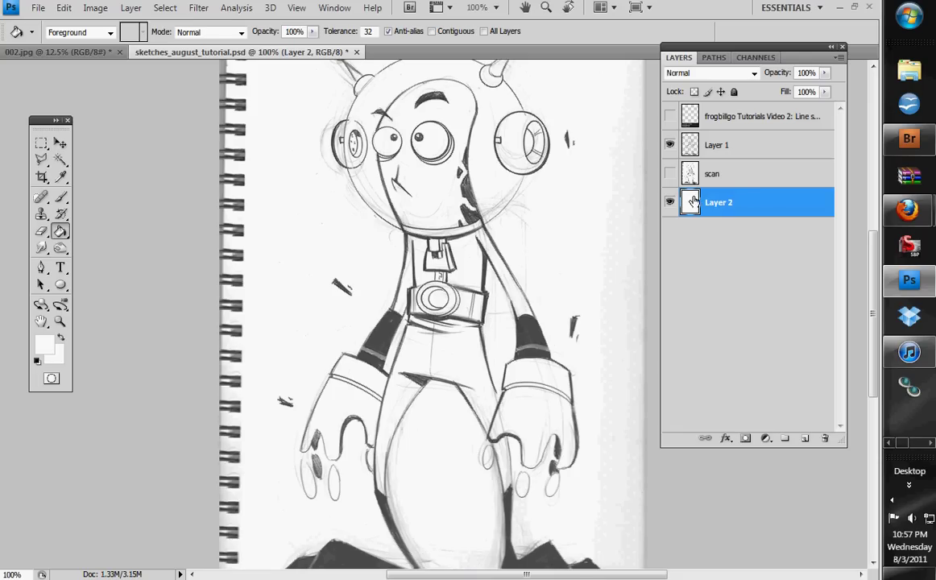
pyautogui.click(669, 145)
pyautogui.doubleClick(669, 145)
pyautogui.click(669, 145)
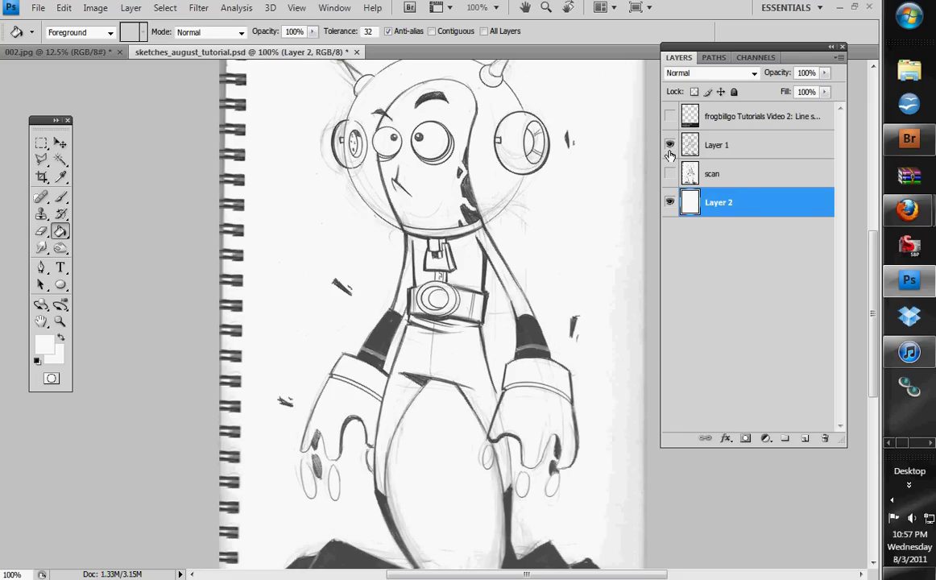
pyautogui.click(670, 202)
pyautogui.click(670, 202)
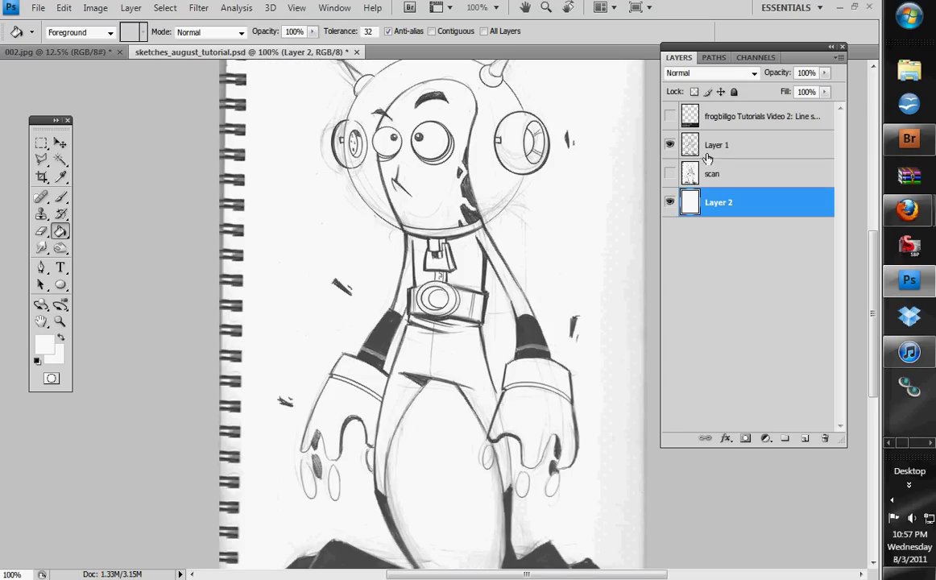
# Add Layer 3 above the scan and brush a magenta test stroke across the head.
pyautogui.click(725, 174)
pyautogui.click(804, 439)
pyautogui.press('b')
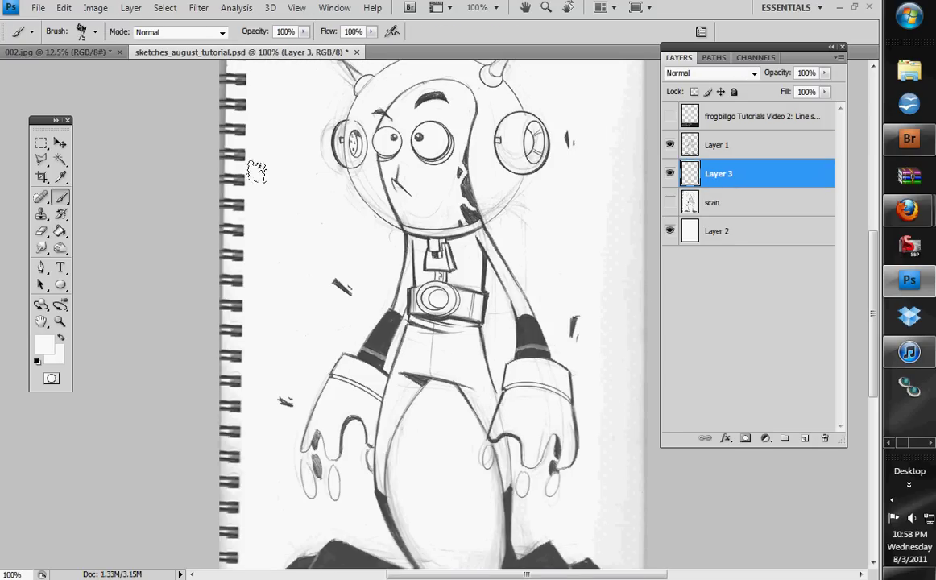
pyautogui.click(46, 351)
pyautogui.moveTo(203, 201); pyautogui.dragTo(201, 181)
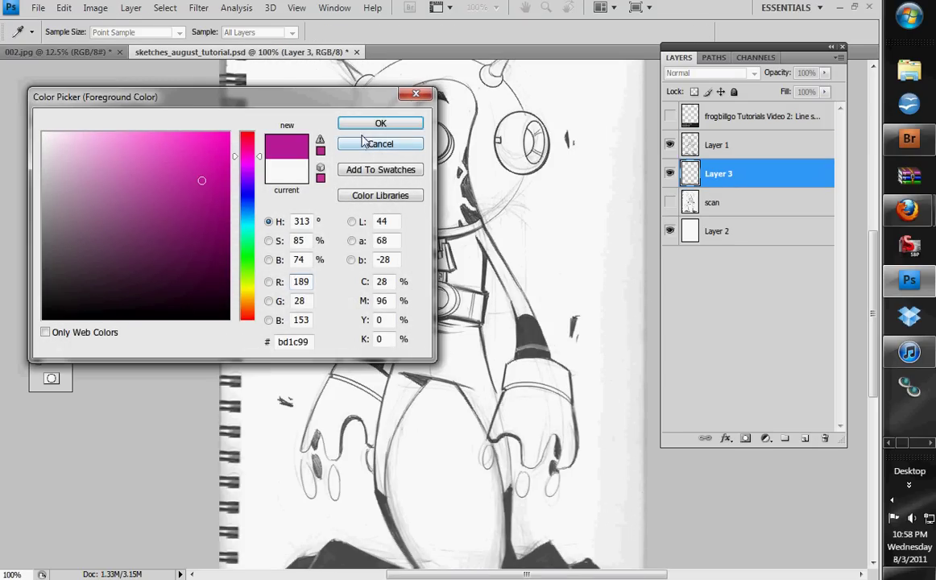
pyautogui.click(417, 120)
pyautogui.moveTo(407, 133)
pyautogui.mouseDown()
pyautogui.moveTo(484, 149)
pyautogui.moveTo(362, 185)
pyautogui.moveTo(499, 226)
pyautogui.moveTo(489, 286)
pyautogui.mouseUp()
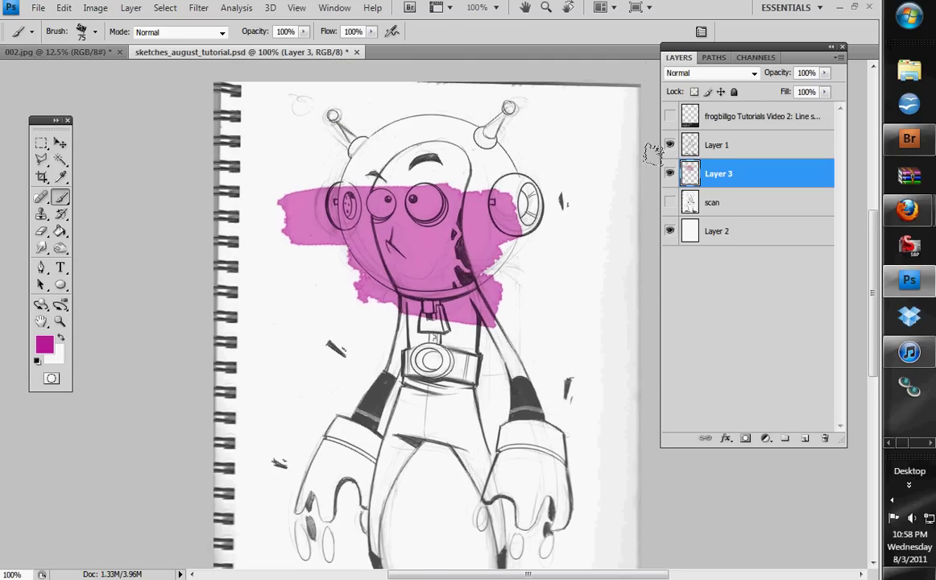
pyautogui.click(669, 173)
pyautogui.click(670, 173)
pyautogui.click(669, 173)
pyautogui.click(669, 173)
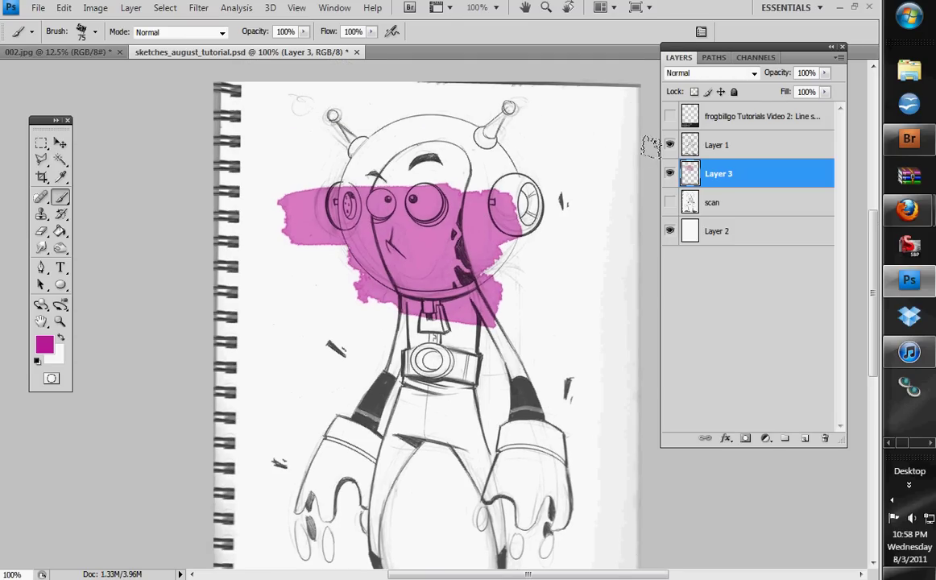